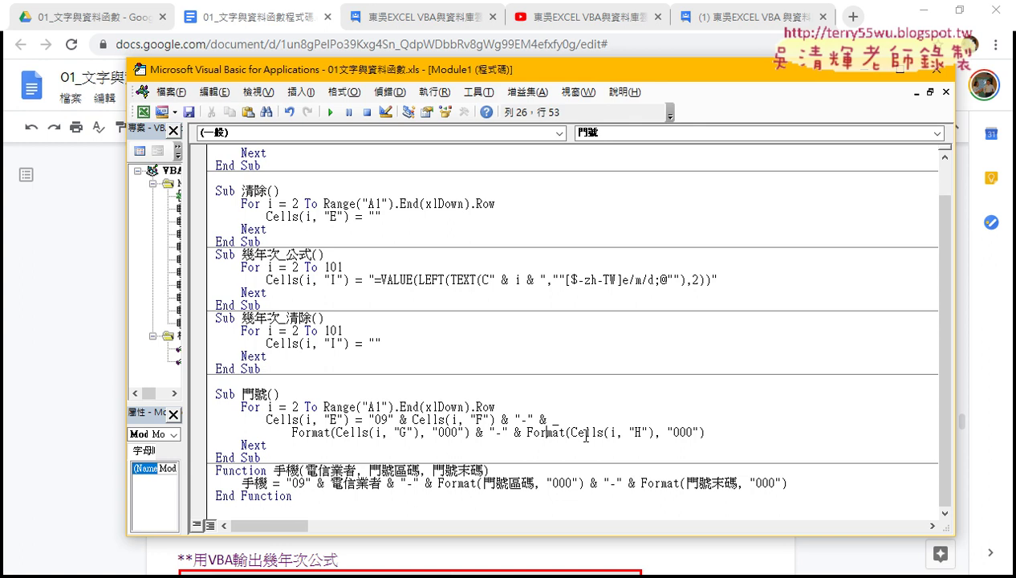
# Open the Microsoft Docs help page for the Format function with F1.
pyautogui.press('Left')
pyautogui.press('F1')
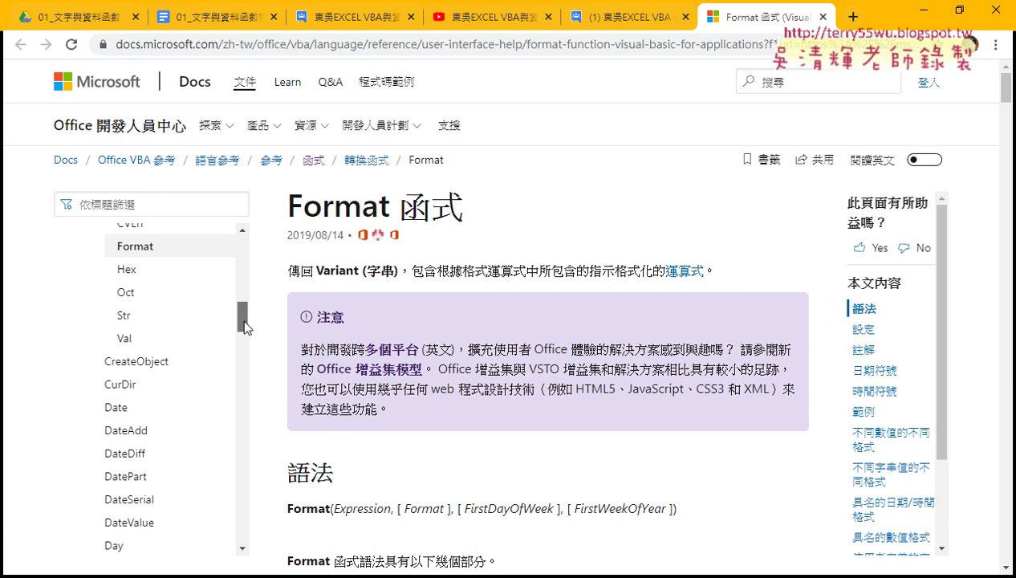
pyautogui.moveTo(244, 321); pyautogui.dragTo(245, 296)
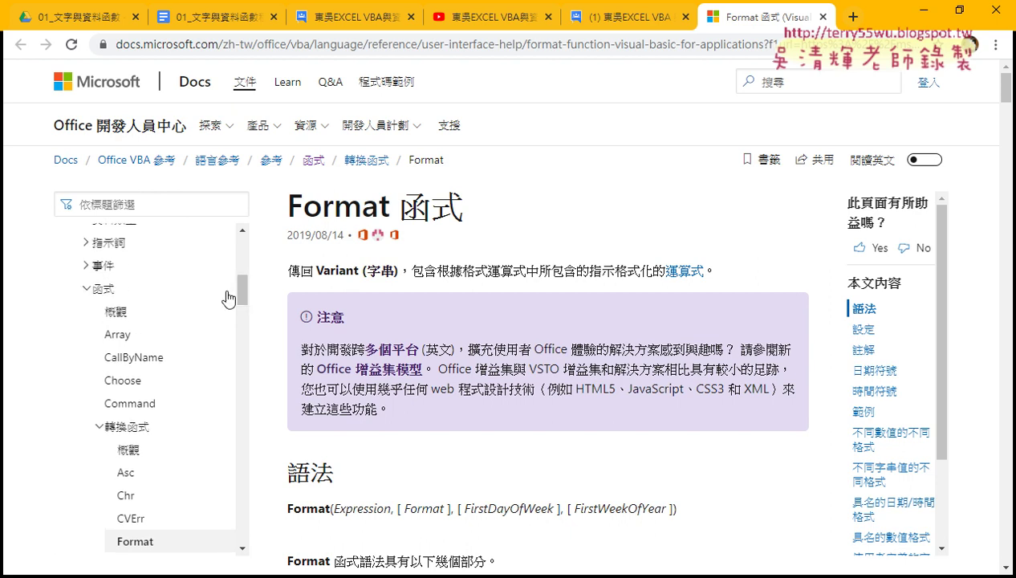
# Go from the 函式 navigation section to the 概觀 page of VBA functions.
pyautogui.click(103, 290)
pyautogui.click(103, 337)
pyautogui.click(100, 290)
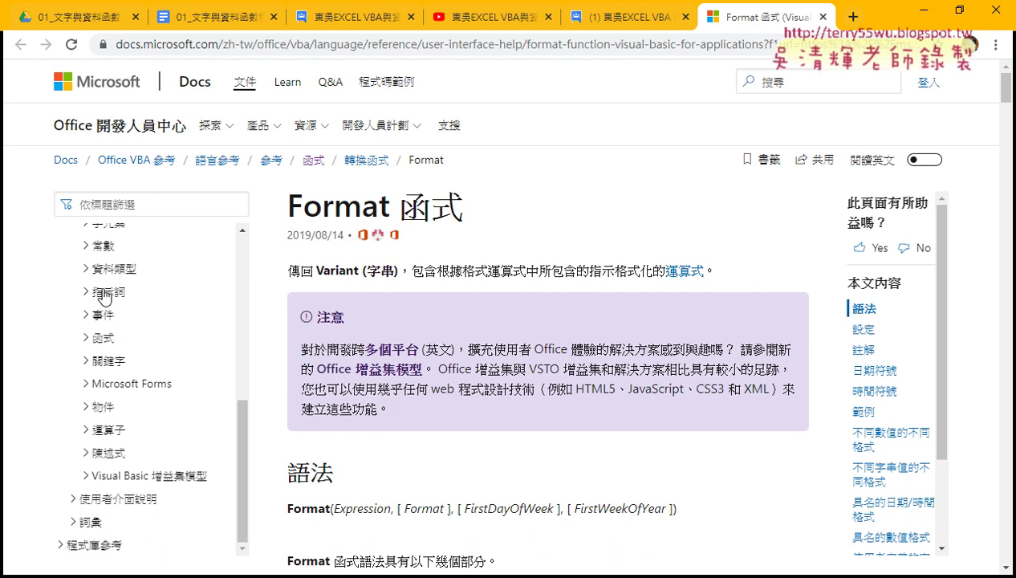
pyautogui.click(90, 337)
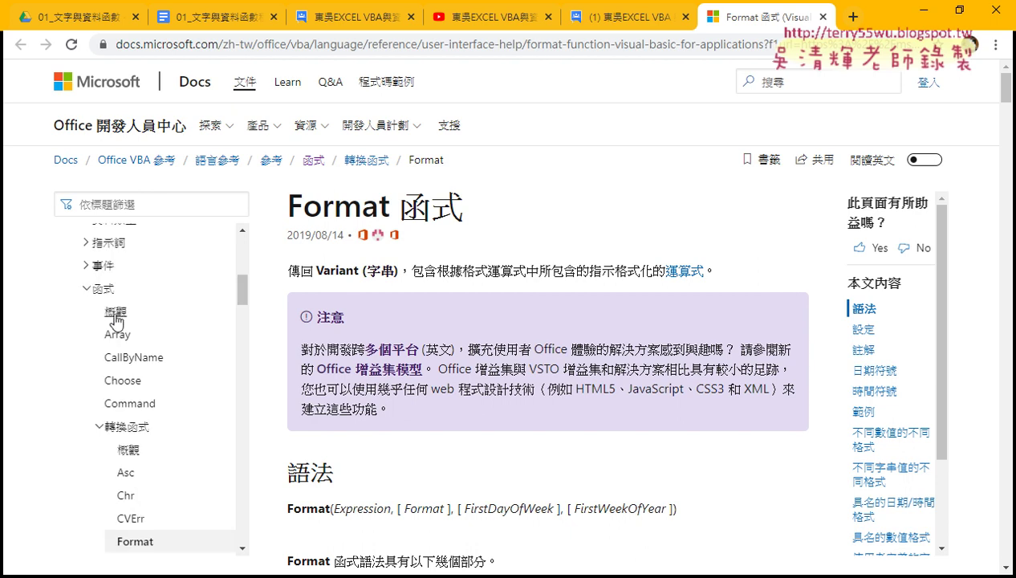
pyautogui.click(115, 313)
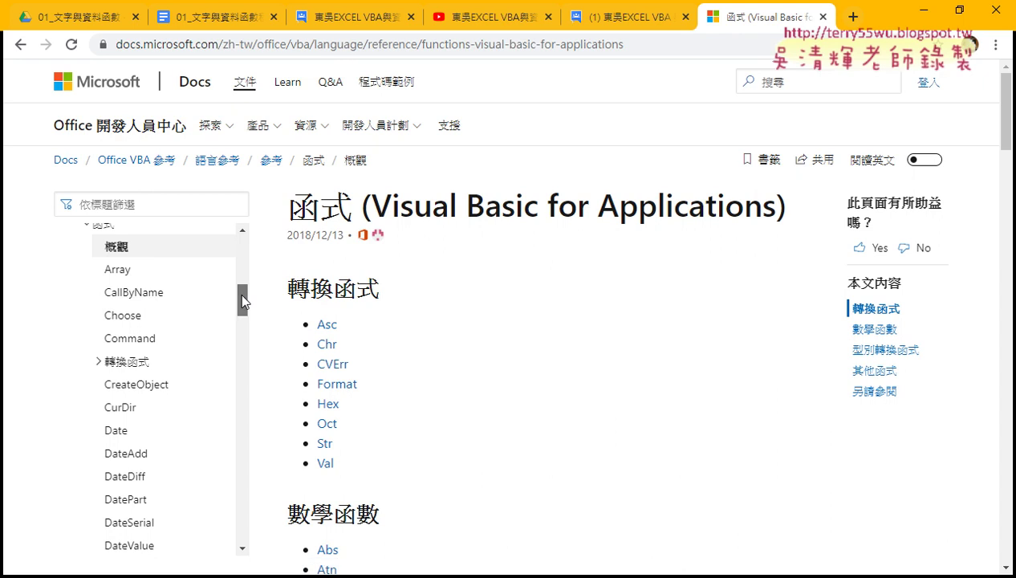
# Highlight the page title, then scroll to the 其他函式 list spanning LOF through Shell.
pyautogui.moveTo(241, 299); pyautogui.dragTo(241, 294)
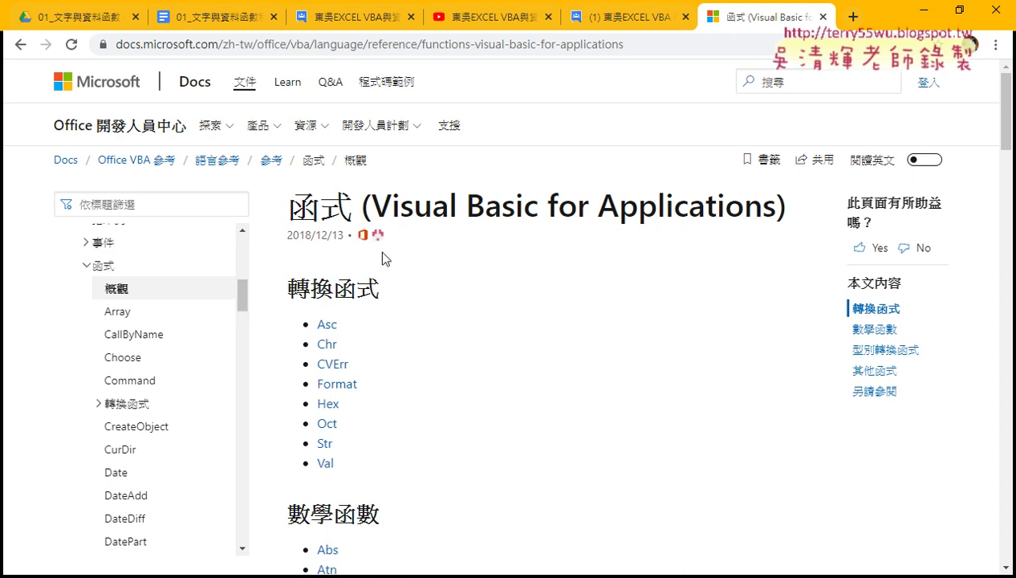
pyautogui.moveTo(370, 207); pyautogui.dragTo(774, 207)
pyautogui.scroll(-2, 441, 362)
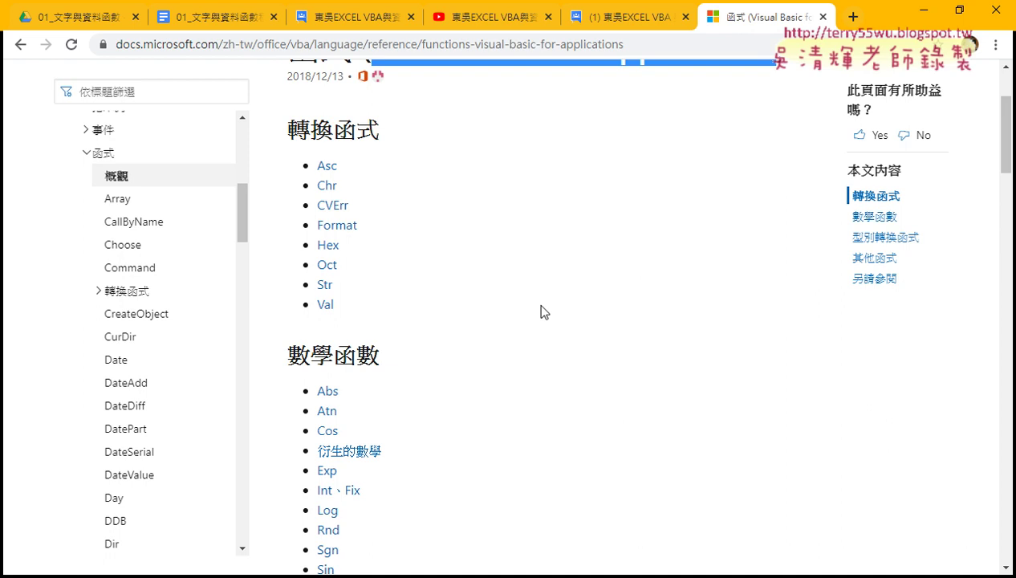
pyautogui.scroll(-2, 535, 301)
pyautogui.scroll(-2, 522, 291)
pyautogui.scroll(-1, 521, 291)
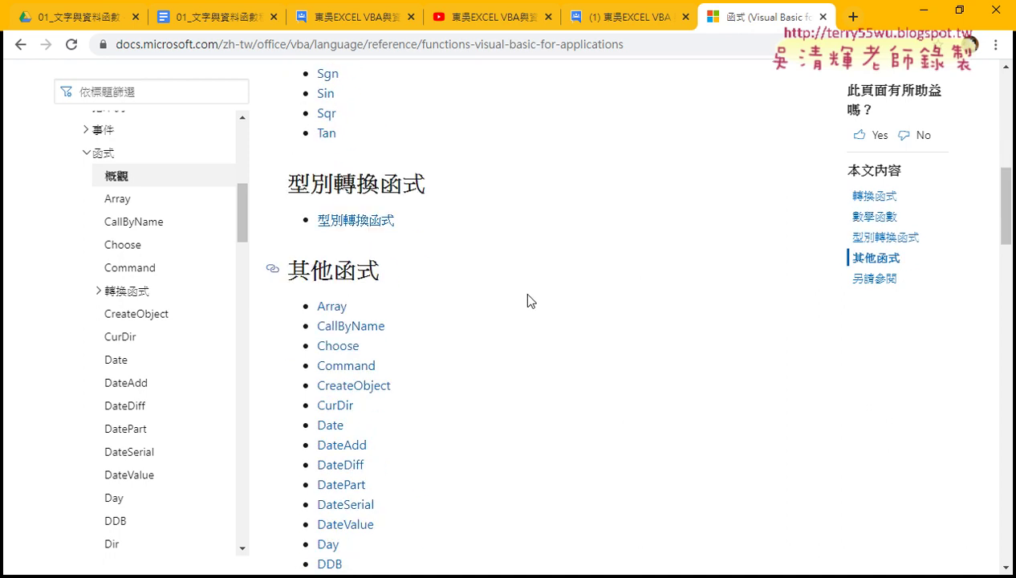
pyautogui.scroll(-3, 521, 291)
pyautogui.scroll(-2, 521, 289)
pyautogui.scroll(-2, 527, 294)
pyautogui.scroll(-2, 527, 293)
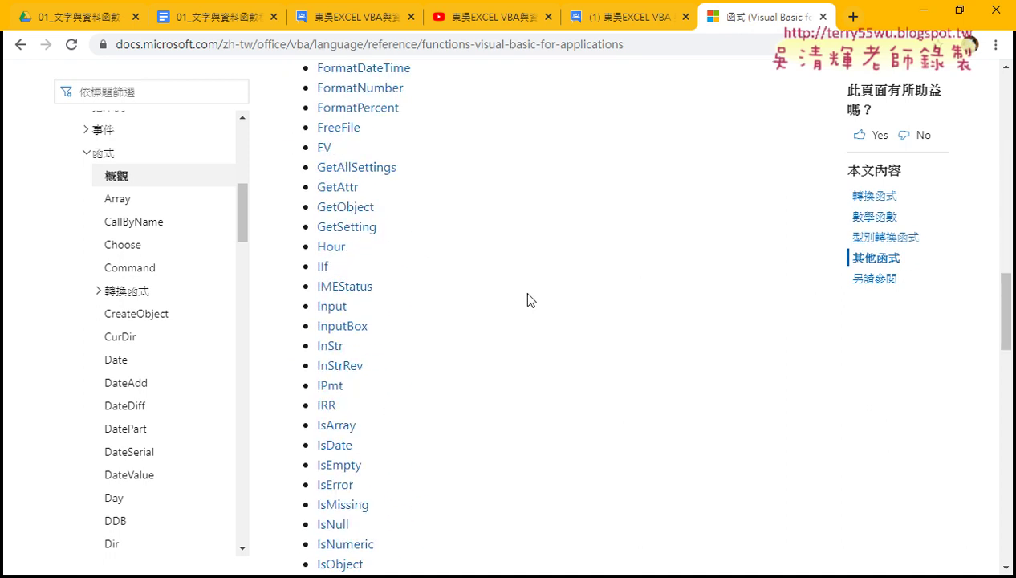
pyautogui.scroll(-3, 528, 294)
pyautogui.scroll(-1, 527, 294)
pyautogui.scroll(-2, 527, 294)
pyautogui.scroll(-2, 527, 294)
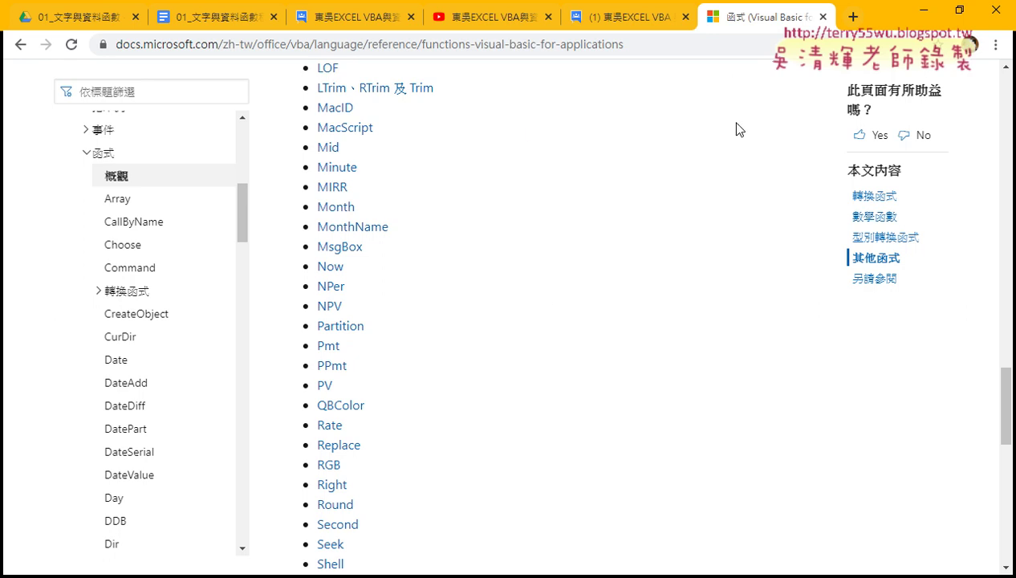
# Open the IsDate function page and read down to its 範例 code.
pyautogui.scroll(2, 503, 174)
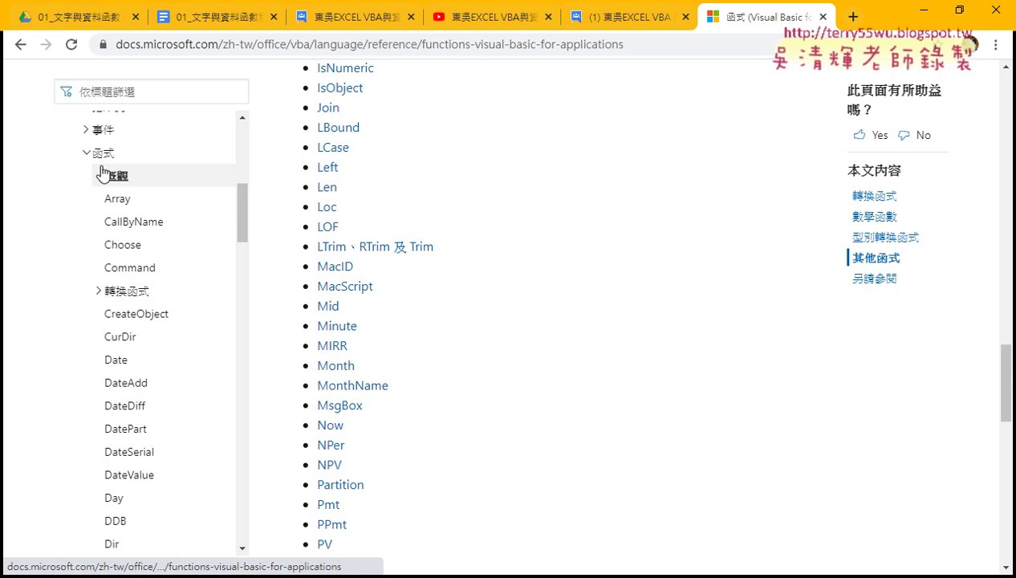
pyautogui.moveTo(240, 206); pyautogui.dragTo(244, 186)
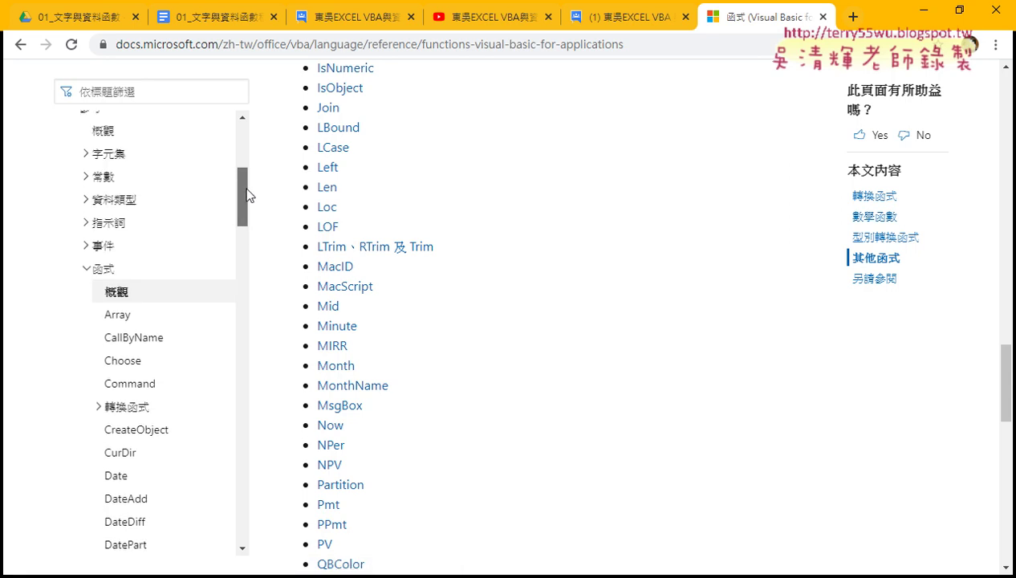
pyautogui.scroll(1, 438, 211)
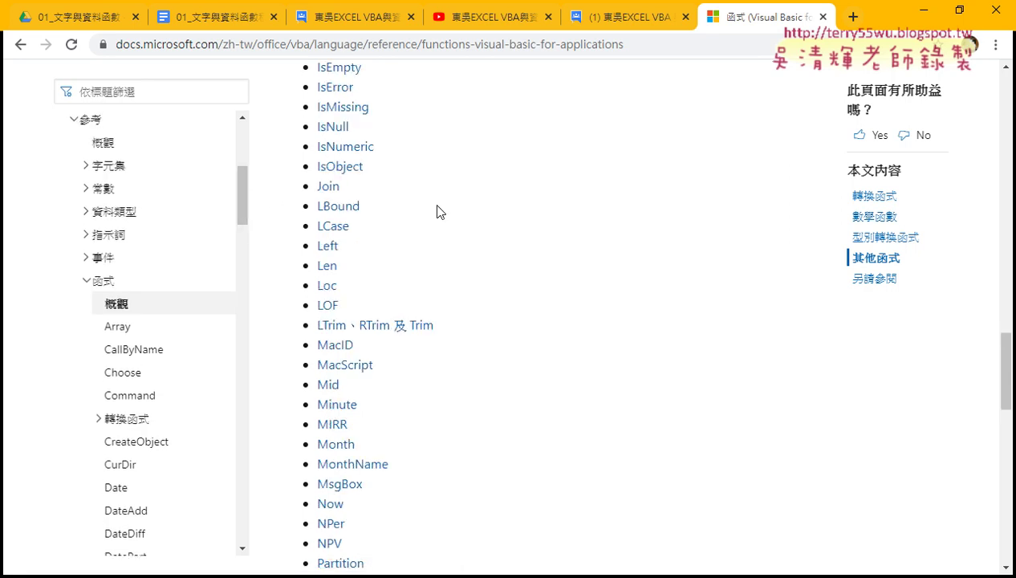
pyautogui.scroll(1, 440, 212)
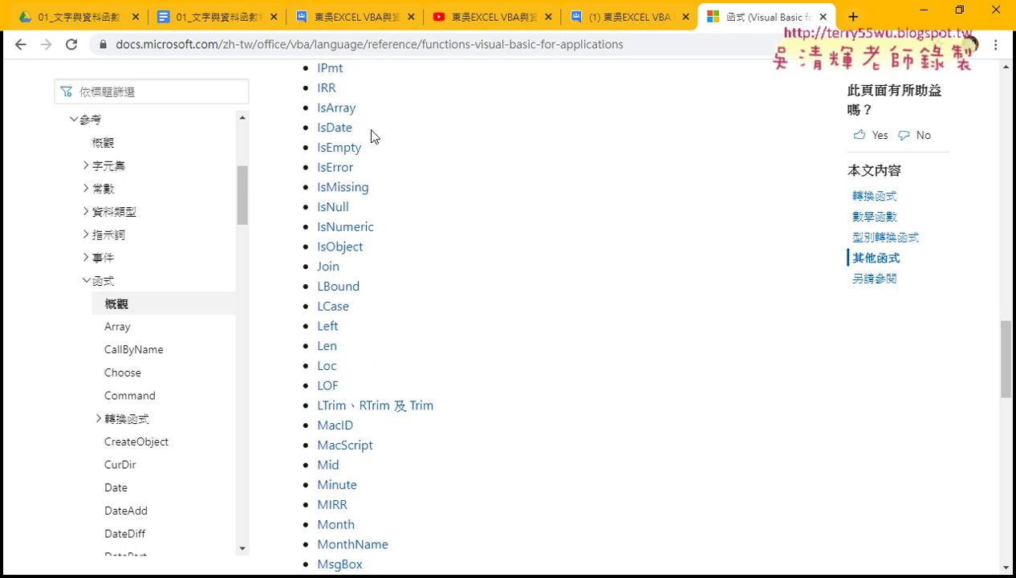
pyautogui.click(350, 126)
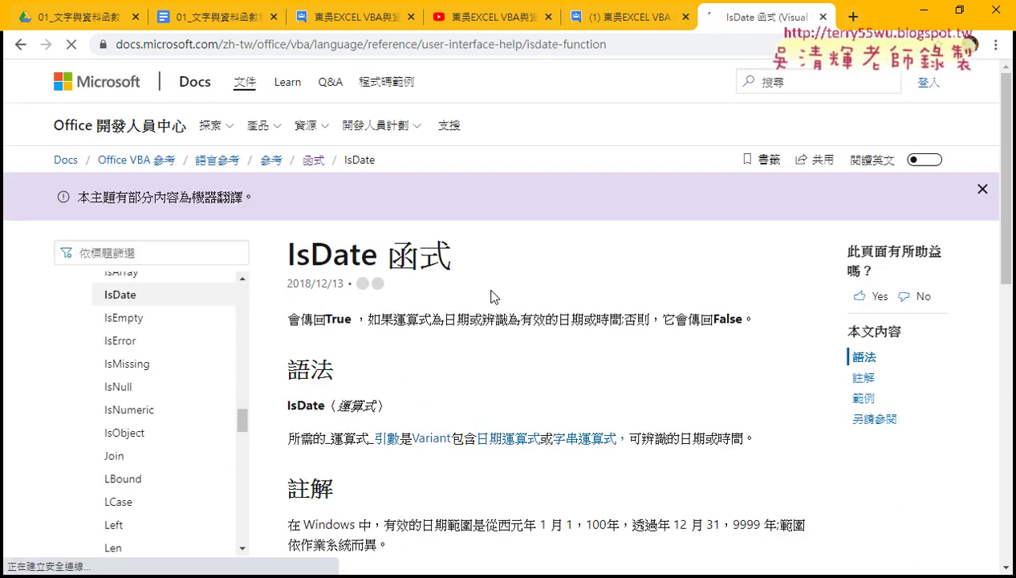
pyautogui.scroll(-1, 472, 190)
pyautogui.moveTo(288, 240); pyautogui.dragTo(768, 252)
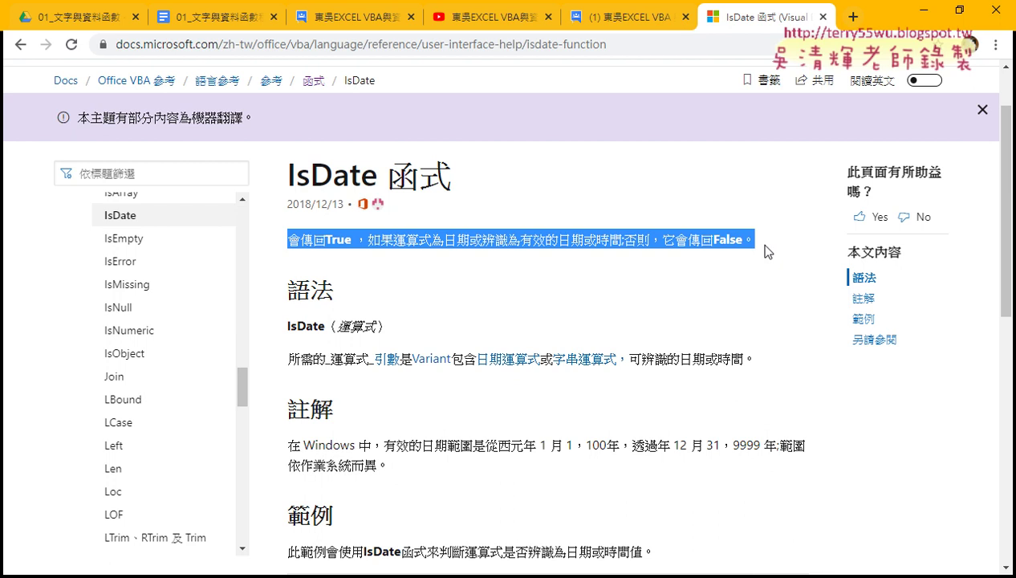
pyautogui.scroll(-1, 536, 331)
pyautogui.scroll(-2, 536, 330)
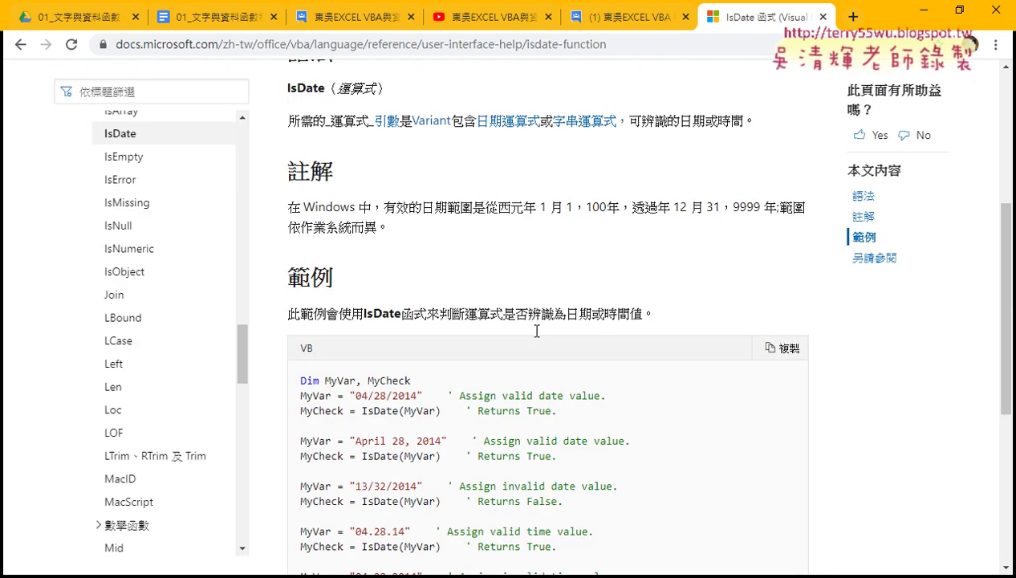
pyautogui.scroll(-2, 536, 331)
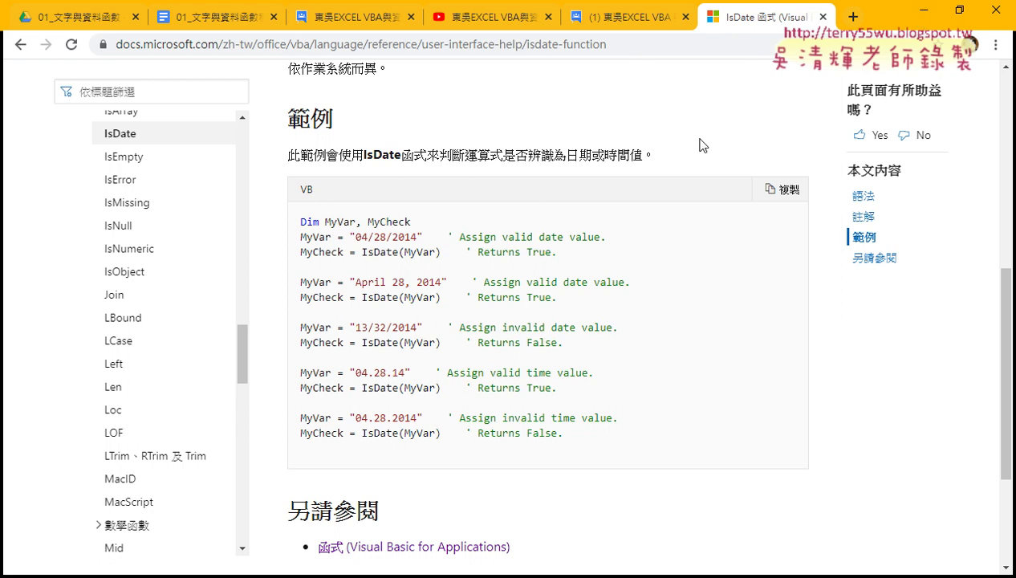
# Minimize Chrome and close the VBA editor, returning to the worksheet at cell I5.
pyautogui.click(918, 16)
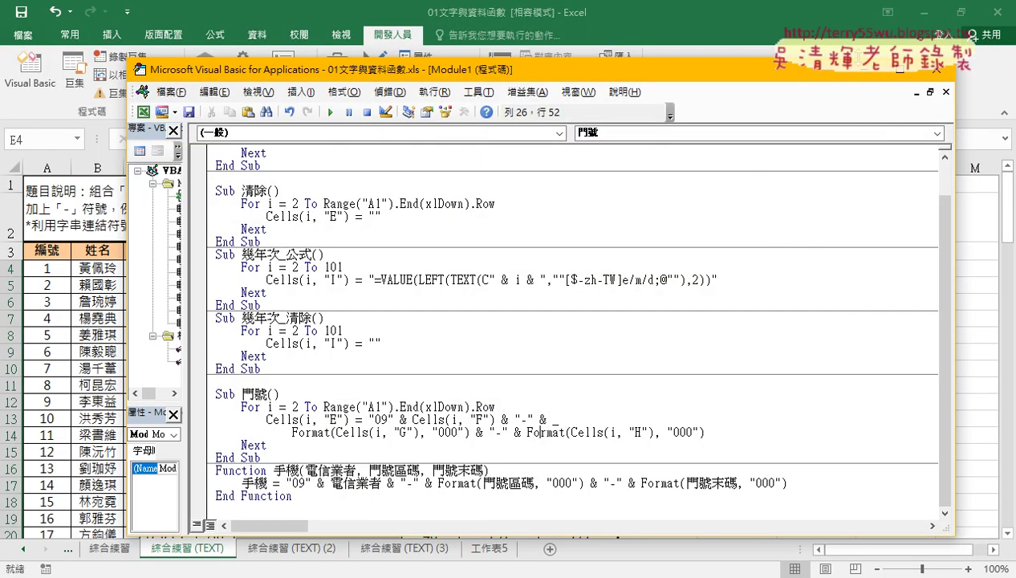
pyautogui.click(942, 78)
pyautogui.click(670, 280)
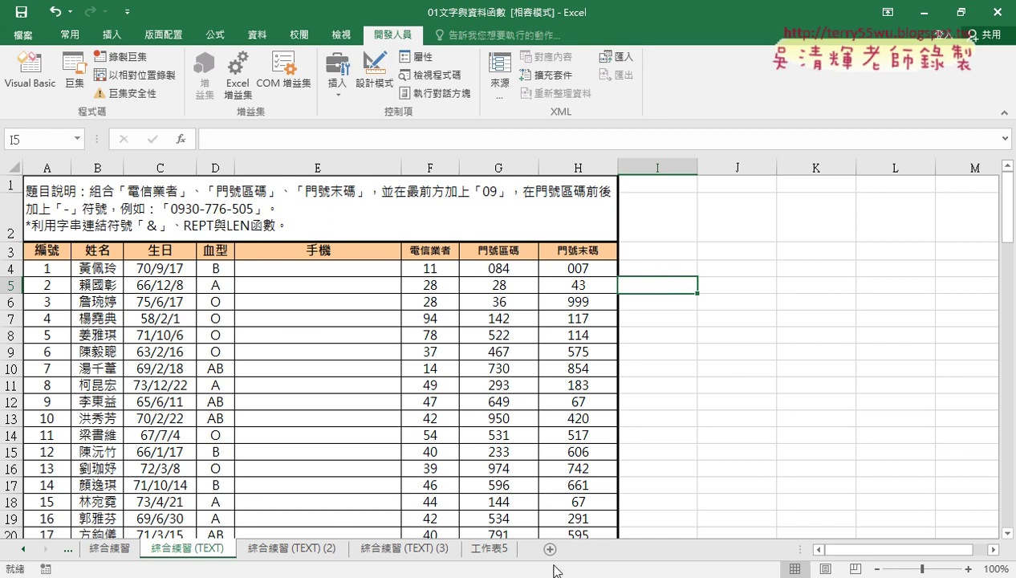
# Switch to the 01文字與資料函數 folder and open the 151擷取括弧中字串 workbook.
pyautogui.hotkey('alt', 'Tab')
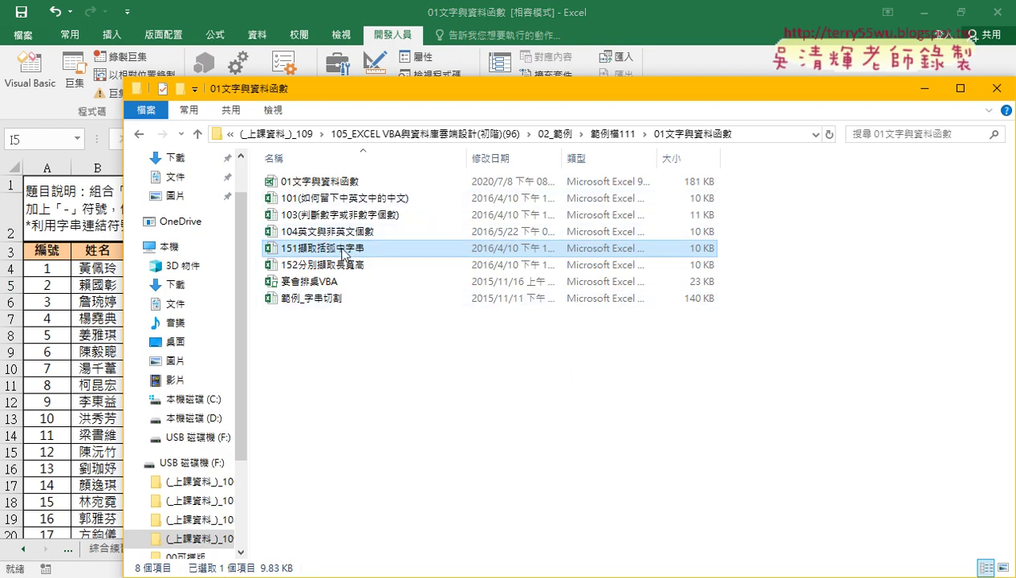
pyautogui.moveTo(320, 248)
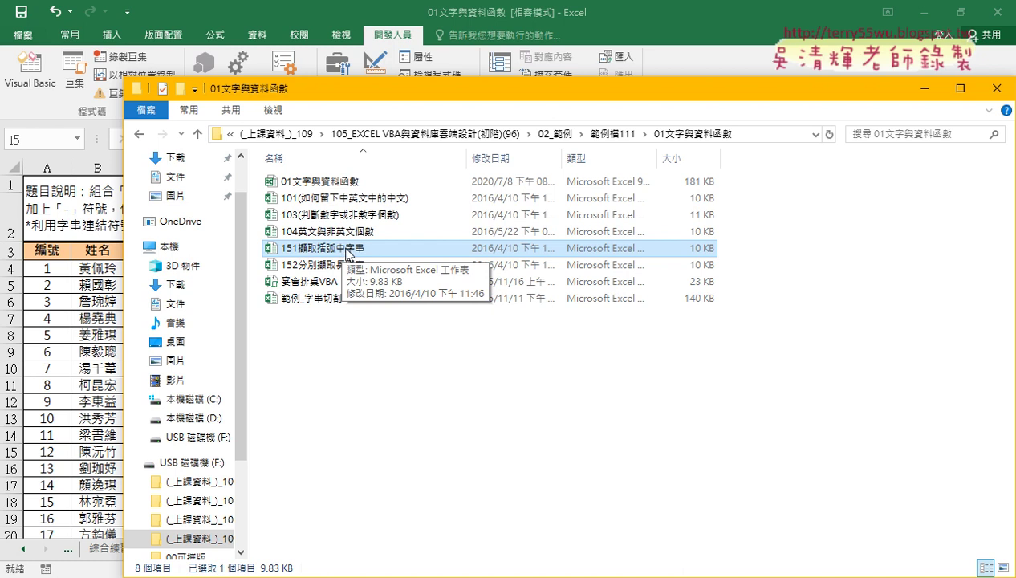
pyautogui.doubleClick(306, 254)
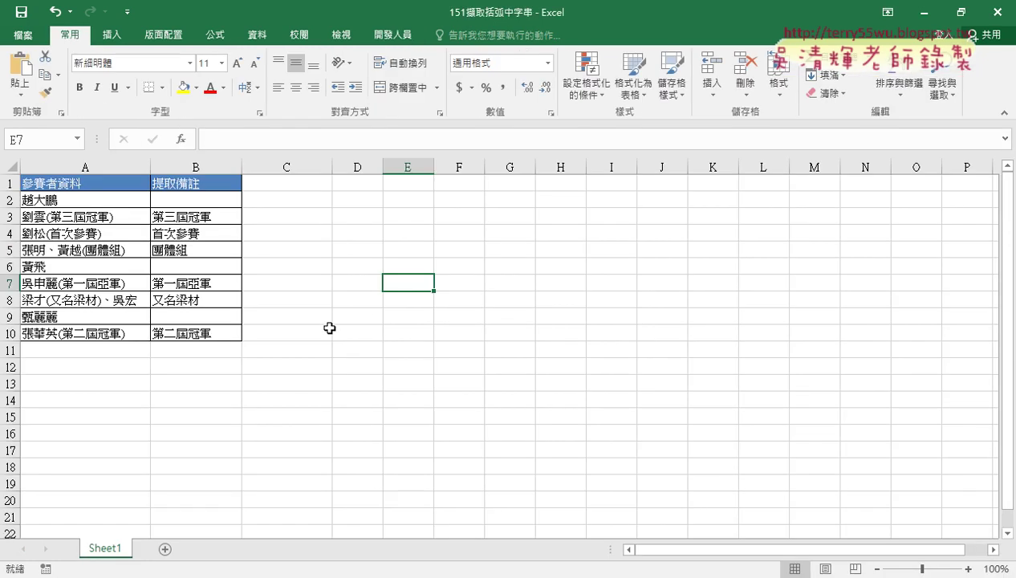
# Zoom the sheet to 160%, clear the B2:B10 formulas, then restore them.
pyautogui.click(930, 568)
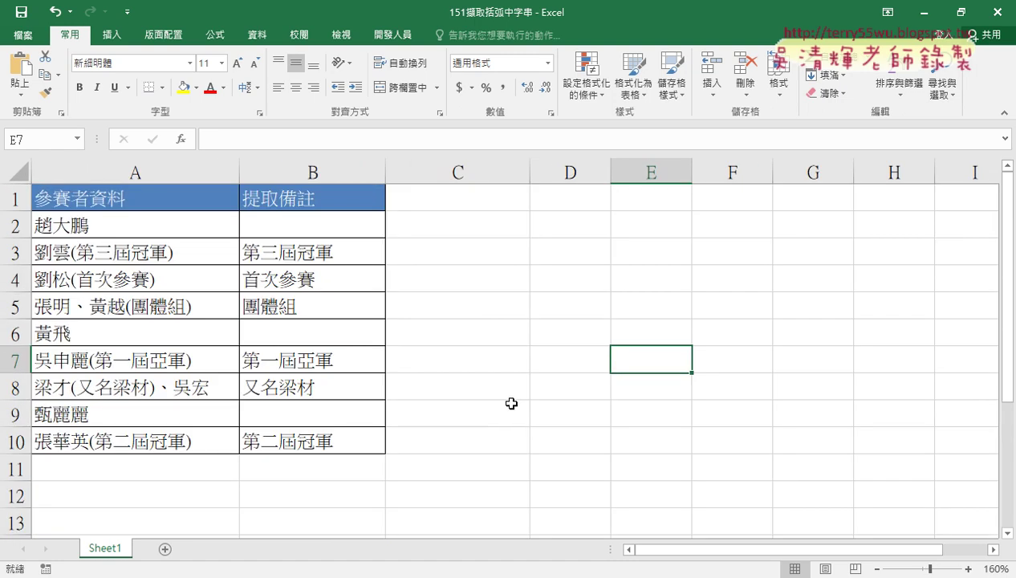
pyautogui.click(334, 224)
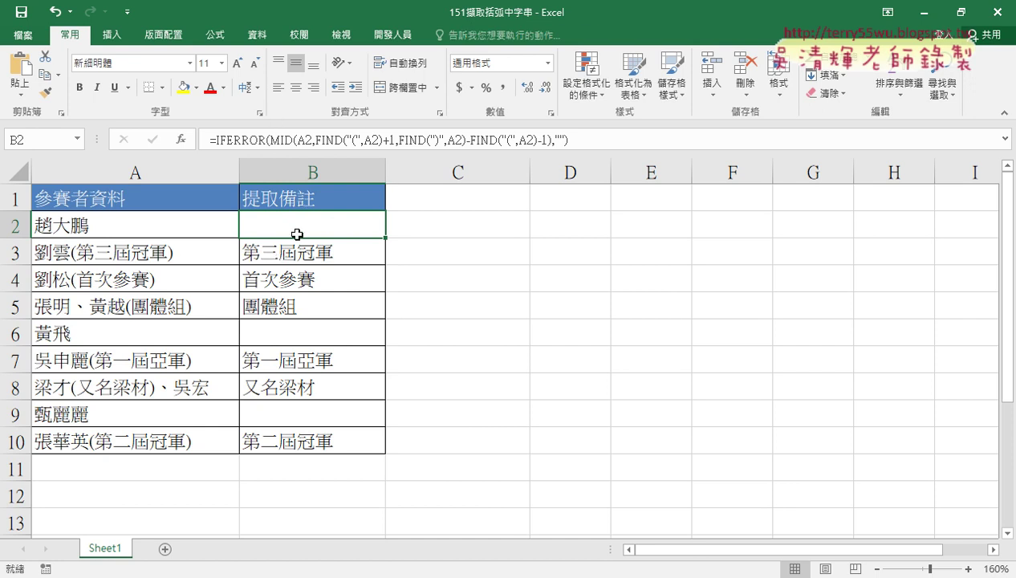
pyautogui.moveTo(297, 234); pyautogui.dragTo(305, 449)
pyautogui.hotkey('ctrl', 'c')
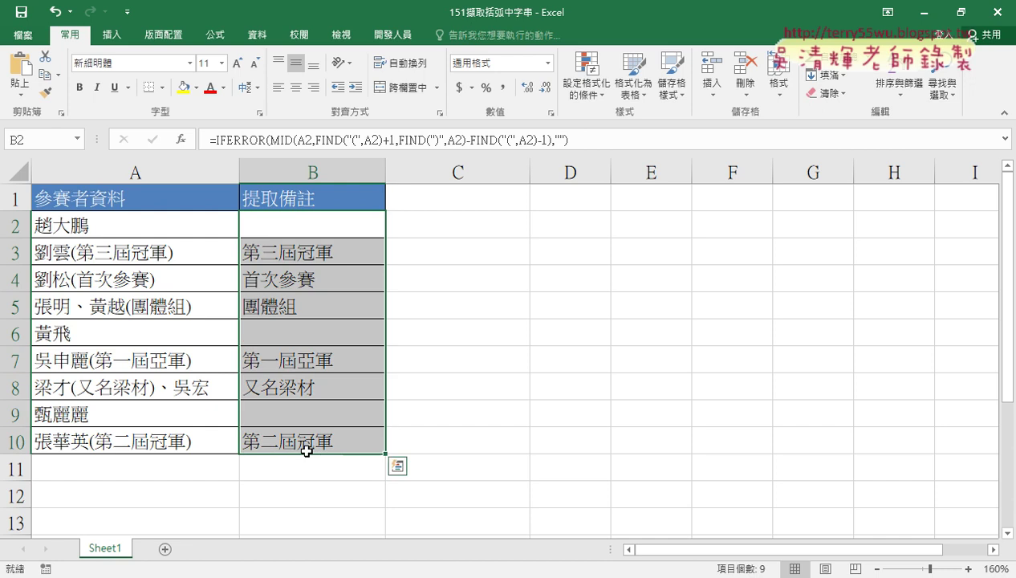
pyautogui.press('Delete')
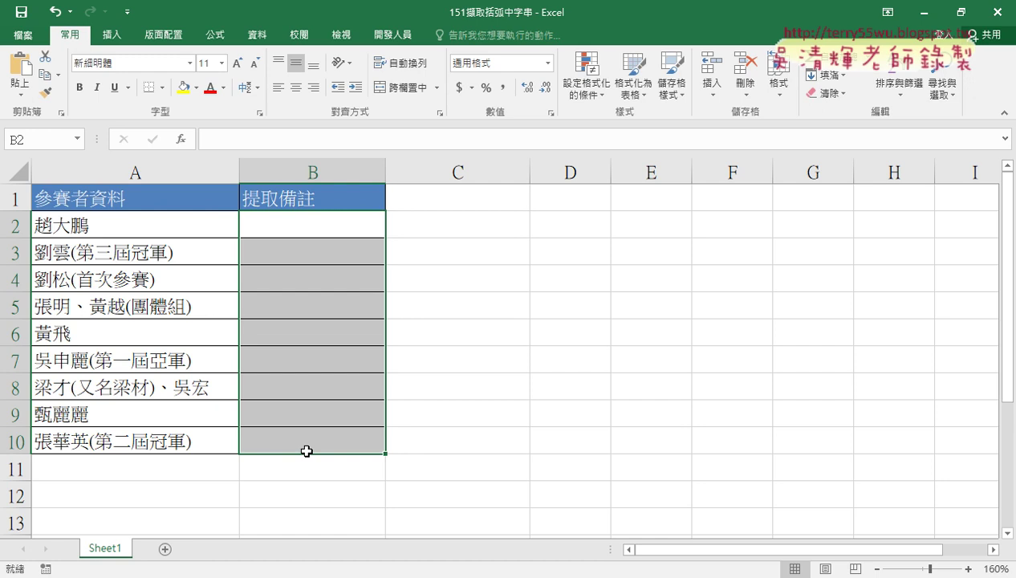
pyautogui.hotkey('ctrl', 'v')
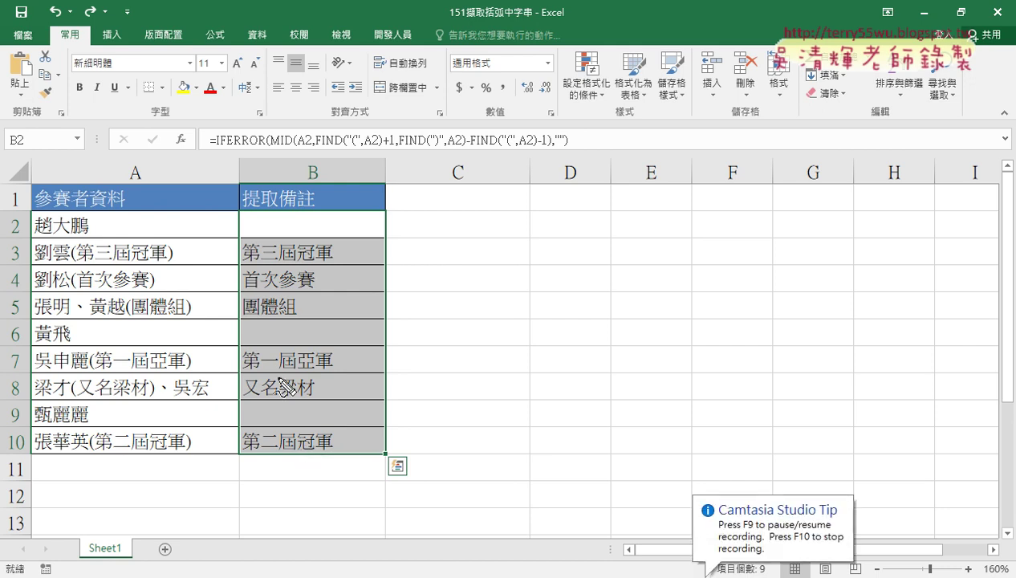
pyautogui.moveTo(80, 238); pyautogui.dragTo(76, 261)
pyautogui.moveTo(165, 239); pyautogui.dragTo(170, 262)
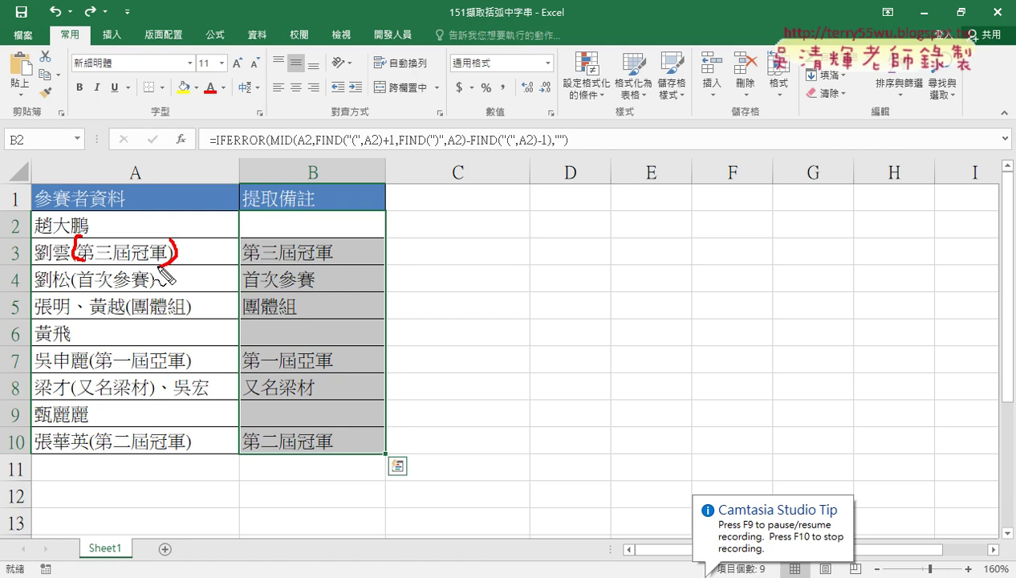
pyautogui.moveTo(95, 263); pyautogui.dragTo(315, 228)
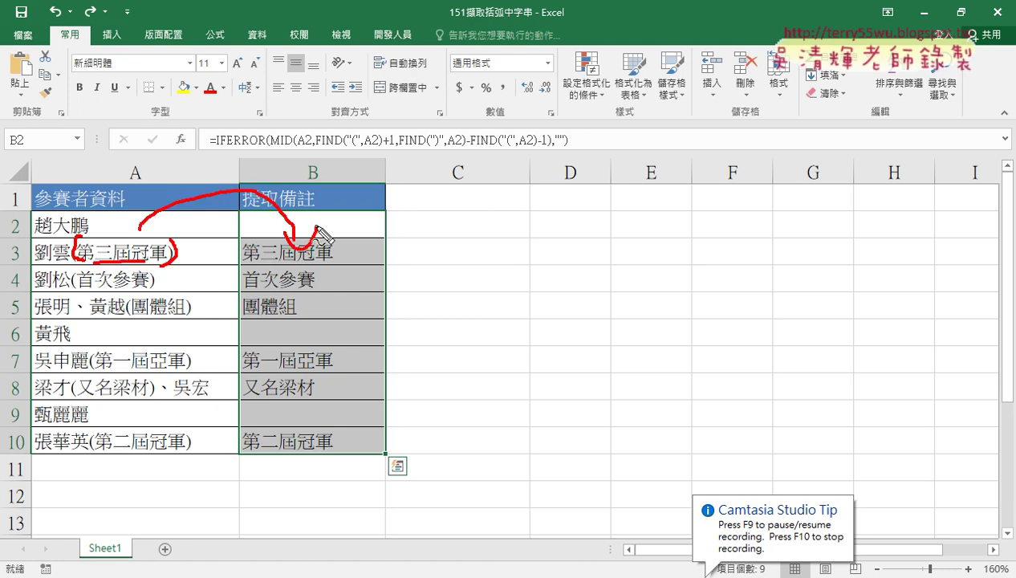
pyautogui.moveTo(122, 236); pyautogui.dragTo(141, 240)
pyautogui.moveTo(330, 233); pyautogui.dragTo(307, 234)
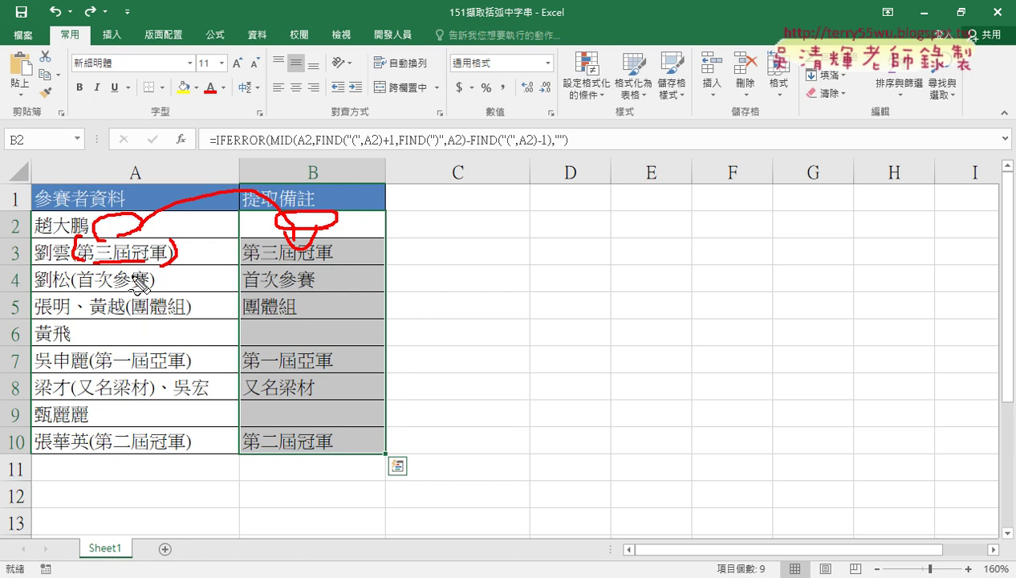
pyautogui.click(73, 270)
pyautogui.moveTo(73, 271); pyautogui.dragTo(75, 290)
pyautogui.moveTo(147, 271); pyautogui.dragTo(152, 290)
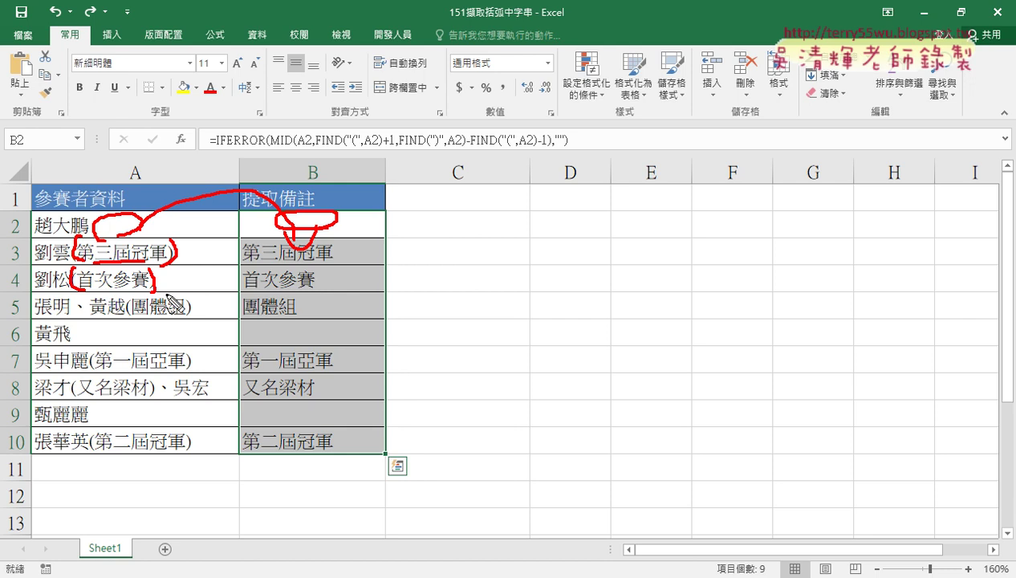
# Annotate the MID part of the formula and the opening bracket in cell A3.
pyautogui.press('Escape')
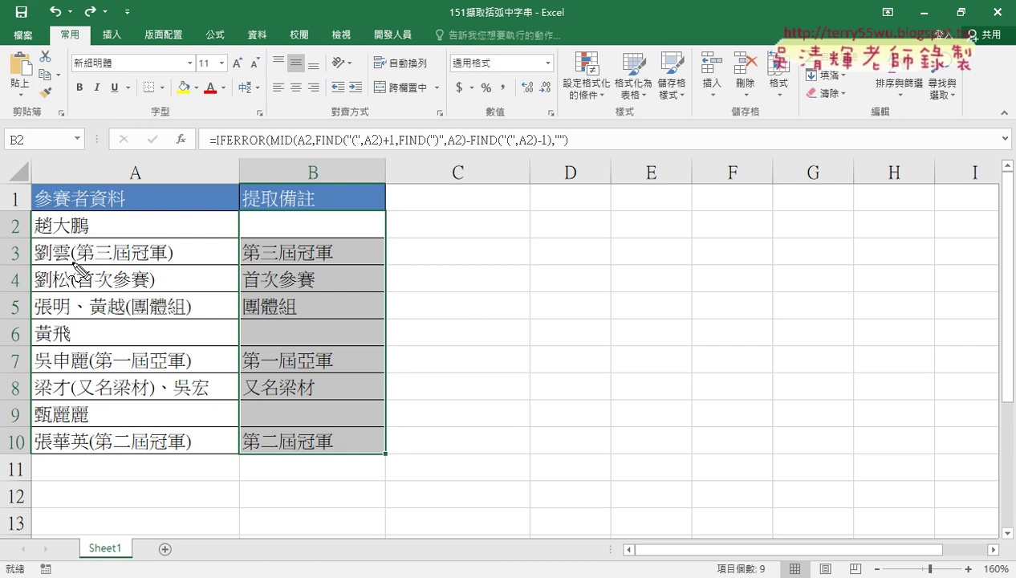
pyautogui.moveTo(268, 149); pyautogui.dragTo(290, 149)
pyautogui.moveTo(70, 263); pyautogui.dragTo(80, 262)
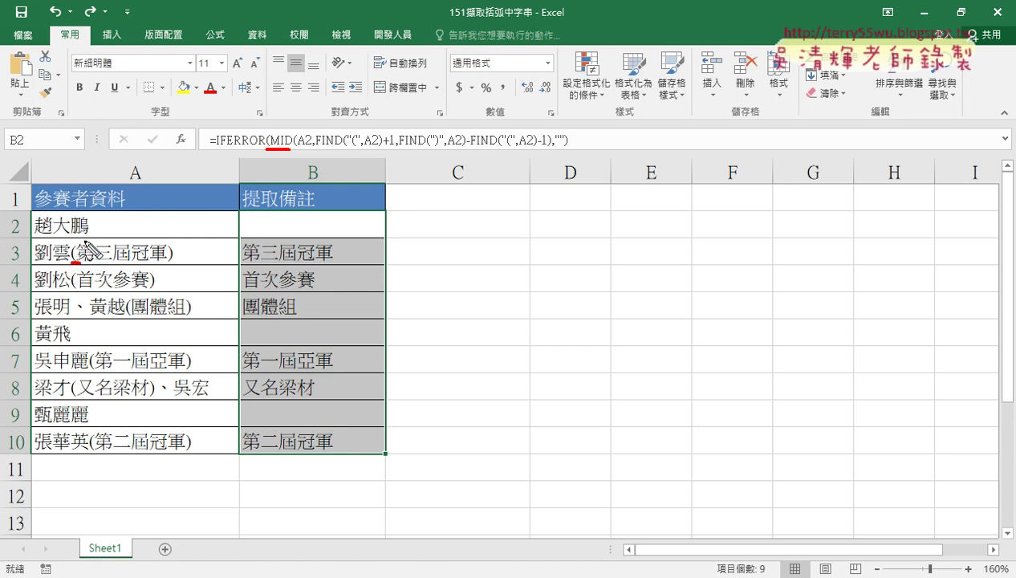
pyautogui.moveTo(72, 191)
pyautogui.mouseDown()
pyautogui.moveTo(72, 207)
pyautogui.moveTo(93, 210)
pyautogui.mouseUp()
pyautogui.moveTo(73, 265)
pyautogui.mouseDown()
pyautogui.moveTo(73, 239)
pyautogui.moveTo(80, 263)
pyautogui.mouseUp()
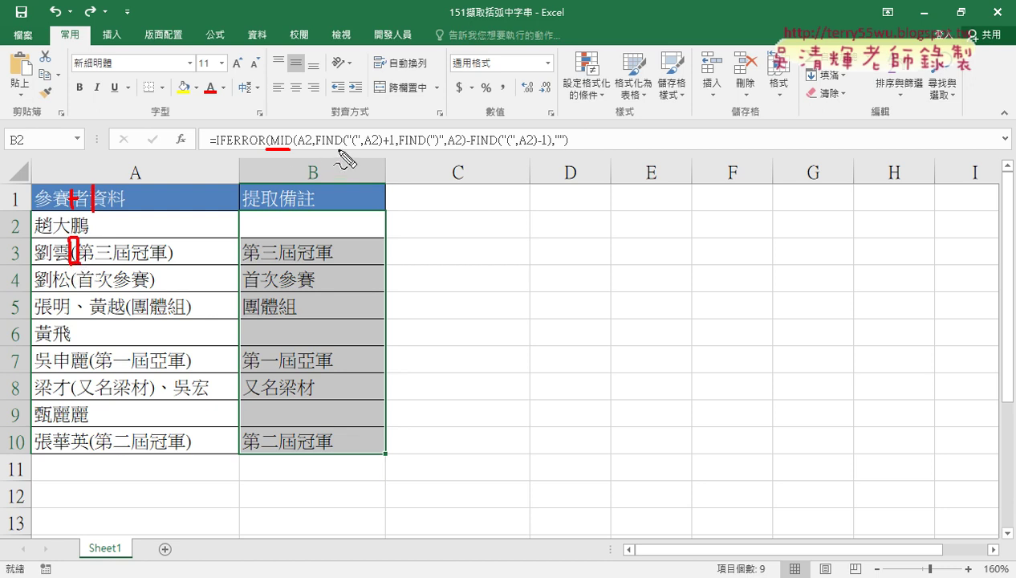
# Annotate FIND's bracket search, the notes in A3 and B3, and the IFERROR wrapper.
pyautogui.moveTo(340, 148); pyautogui.dragTo(313, 148)
pyautogui.moveTo(88, 215); pyautogui.dragTo(105, 215)
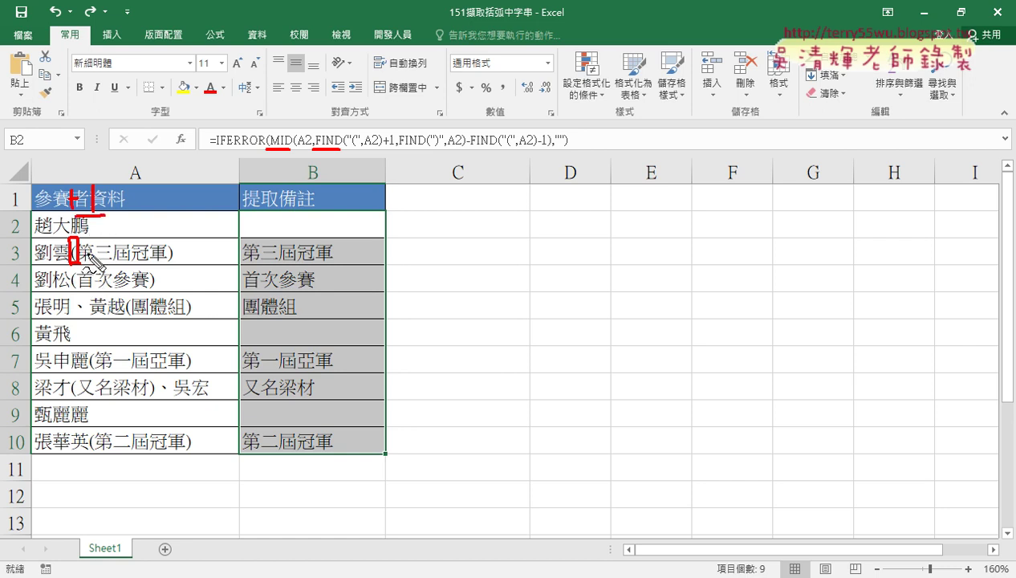
pyautogui.moveTo(92, 264)
pyautogui.mouseDown()
pyautogui.moveTo(166, 262)
pyautogui.moveTo(166, 281)
pyautogui.mouseUp()
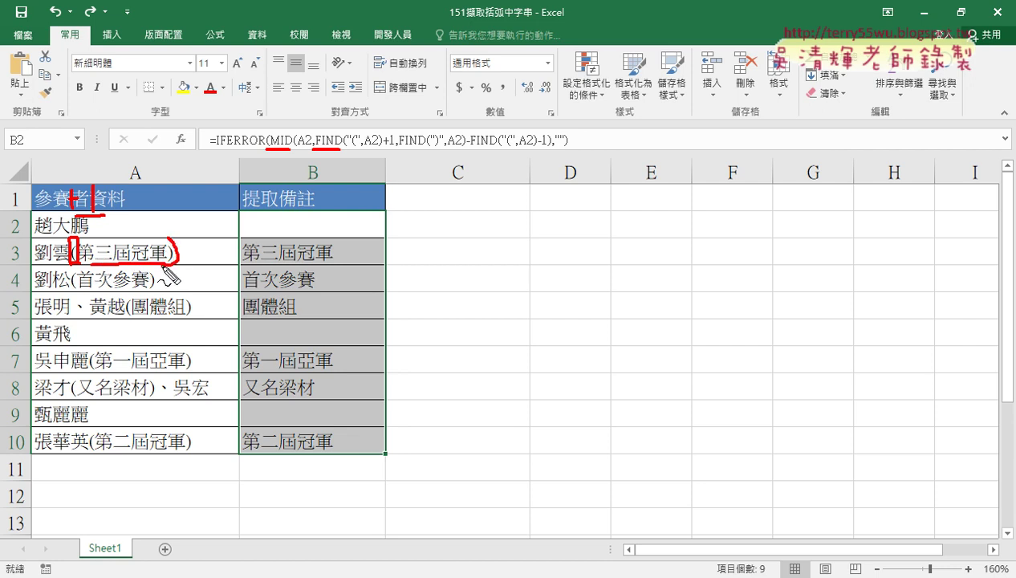
pyautogui.hotkey('ctrl', 'z')
pyautogui.moveTo(244, 244); pyautogui.dragTo(227, 262)
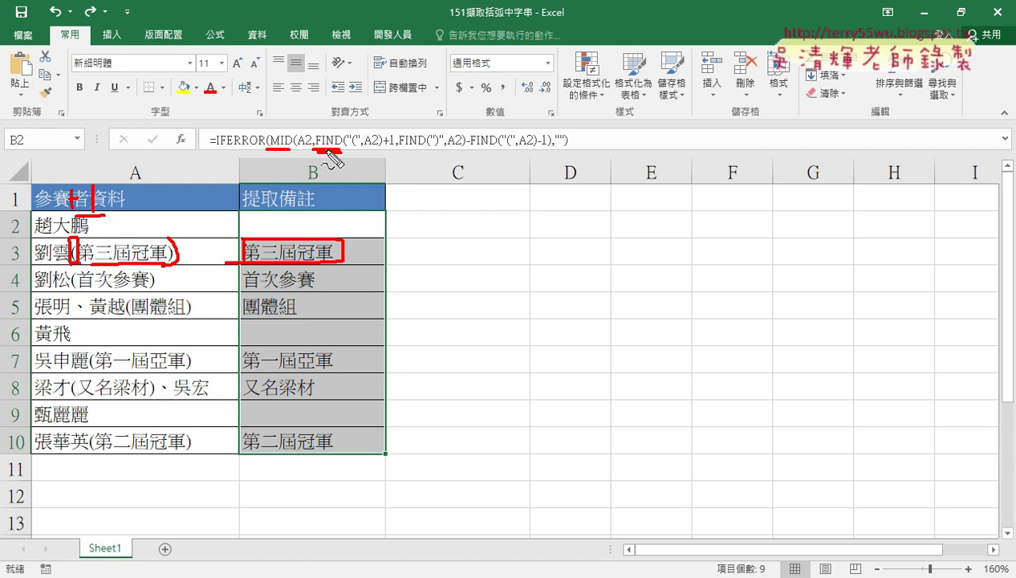
pyautogui.moveTo(347, 148); pyautogui.dragTo(362, 149)
pyautogui.moveTo(266, 147); pyautogui.dragTo(211, 147)
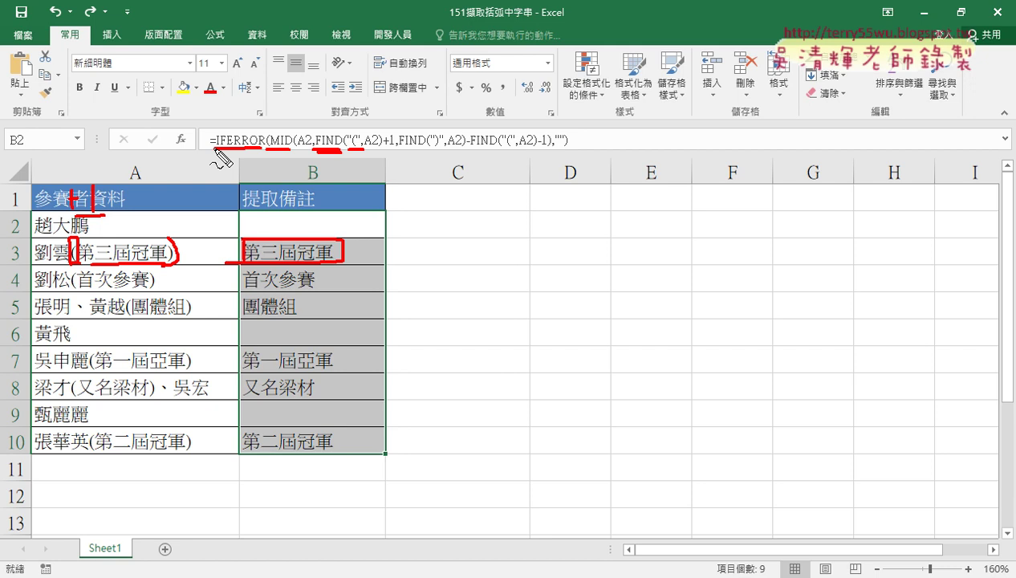
# Erase the pen marks and delete the extraction formulas in B2:B10.
pyautogui.press('Escape')
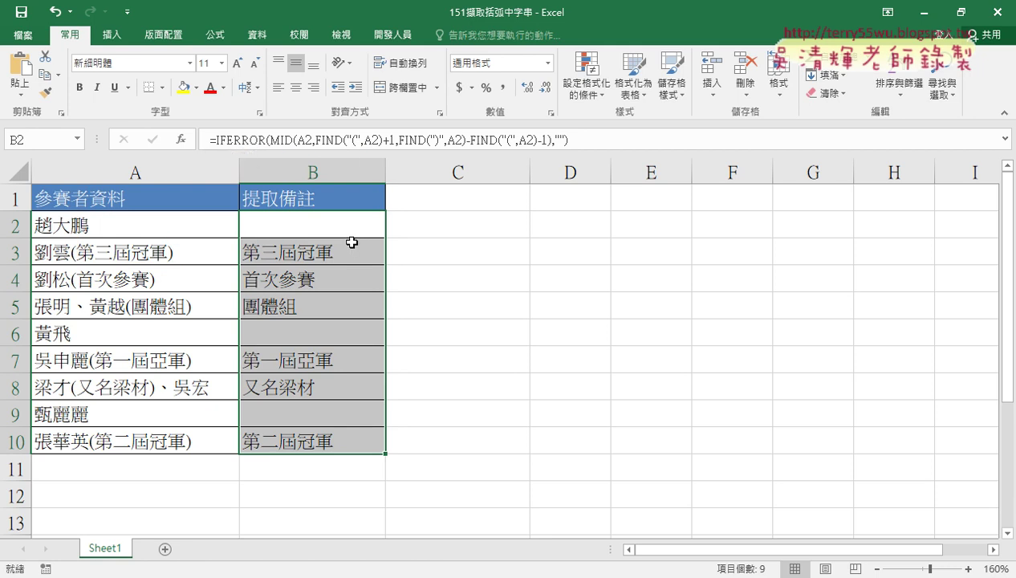
pyautogui.click(461, 253)
pyautogui.moveTo(355, 230); pyautogui.dragTo(330, 437)
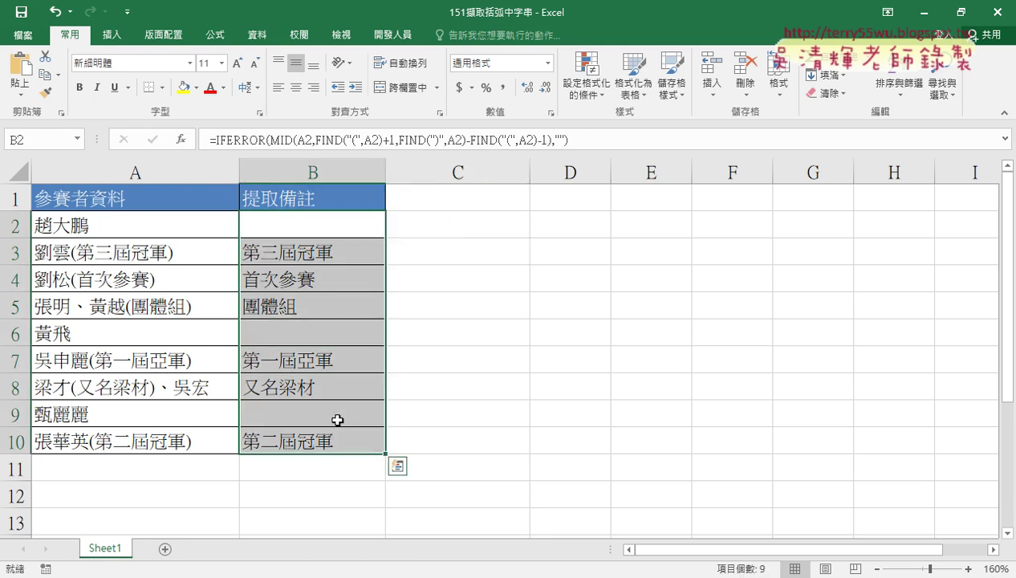
pyautogui.press('Delete')
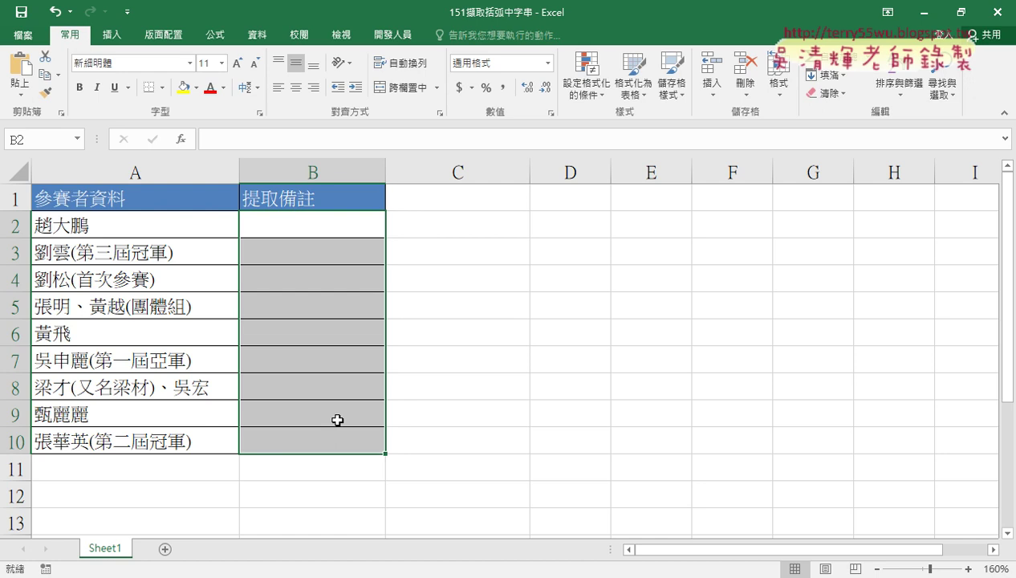